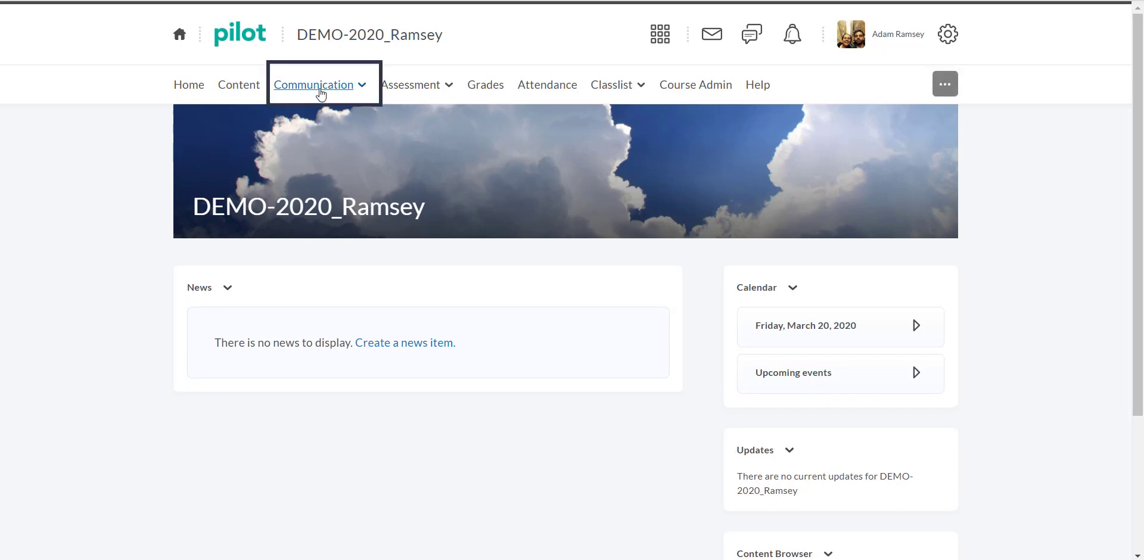
- Open the course's Discussions area and start creating a new forum
left_click(362, 86)
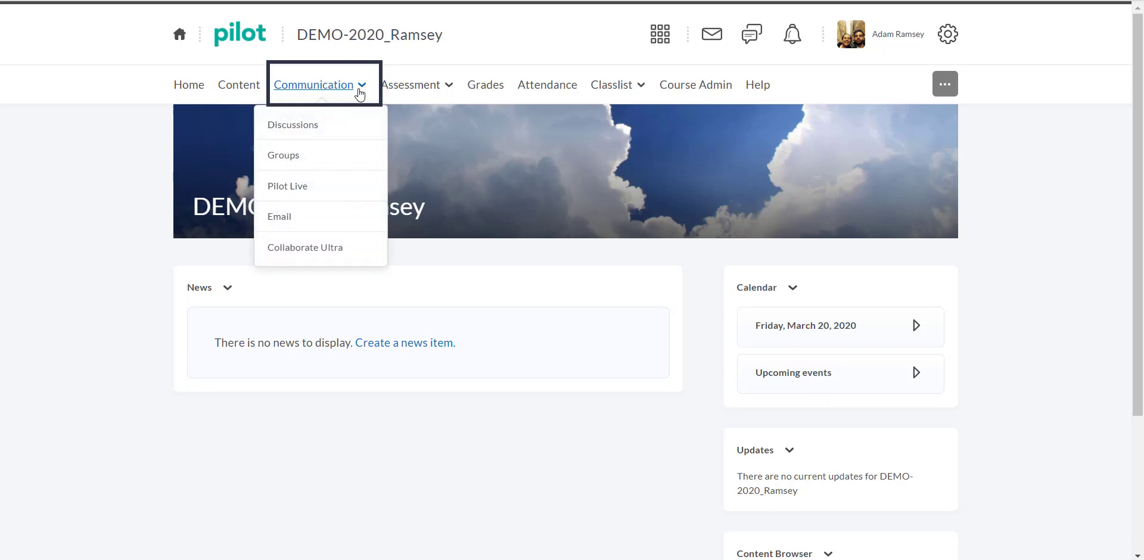
left_click(339, 125)
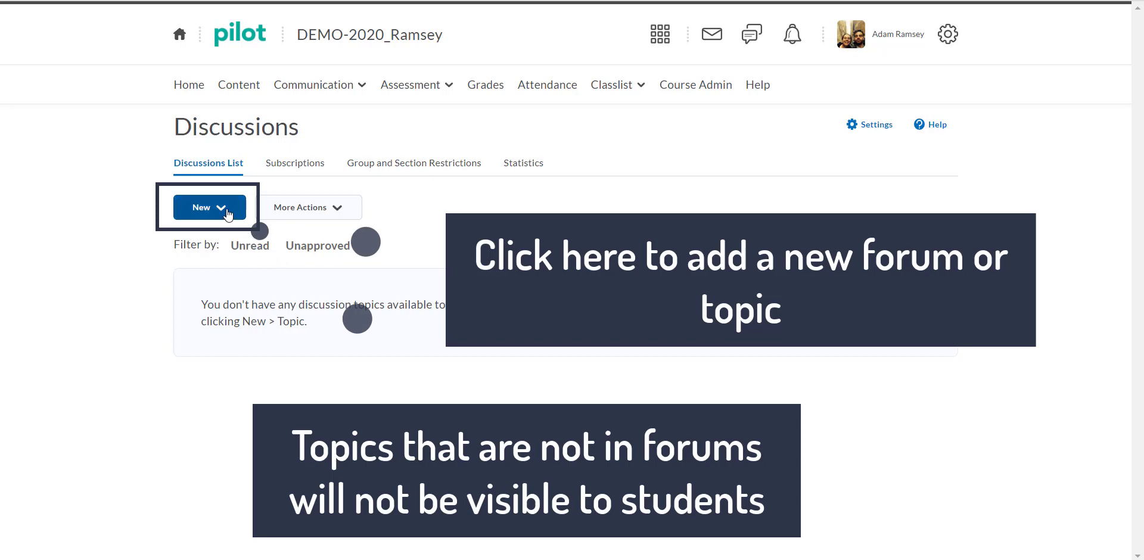
left_click(227, 213)
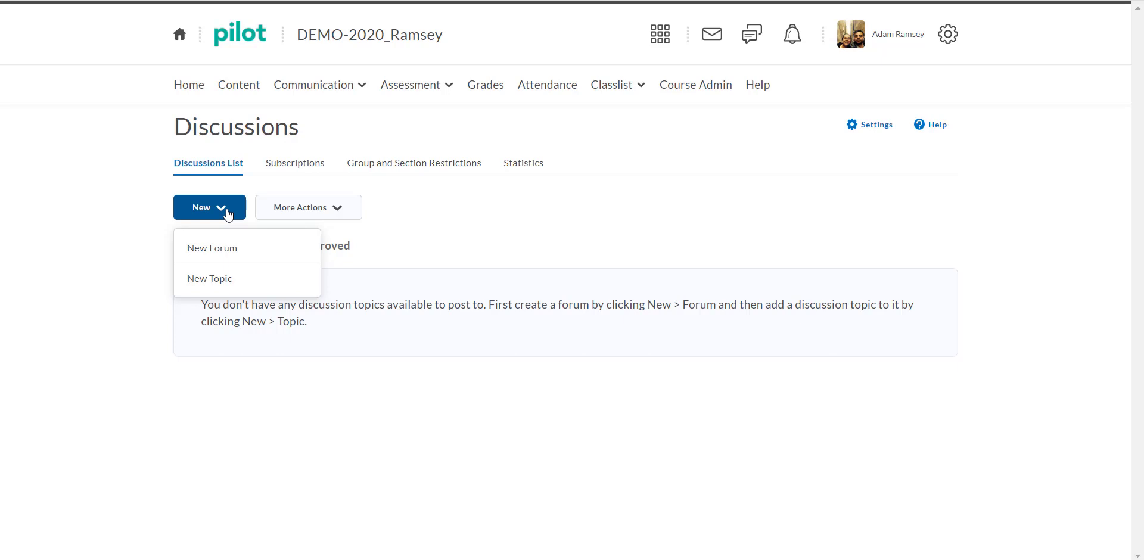
left_click(246, 255)
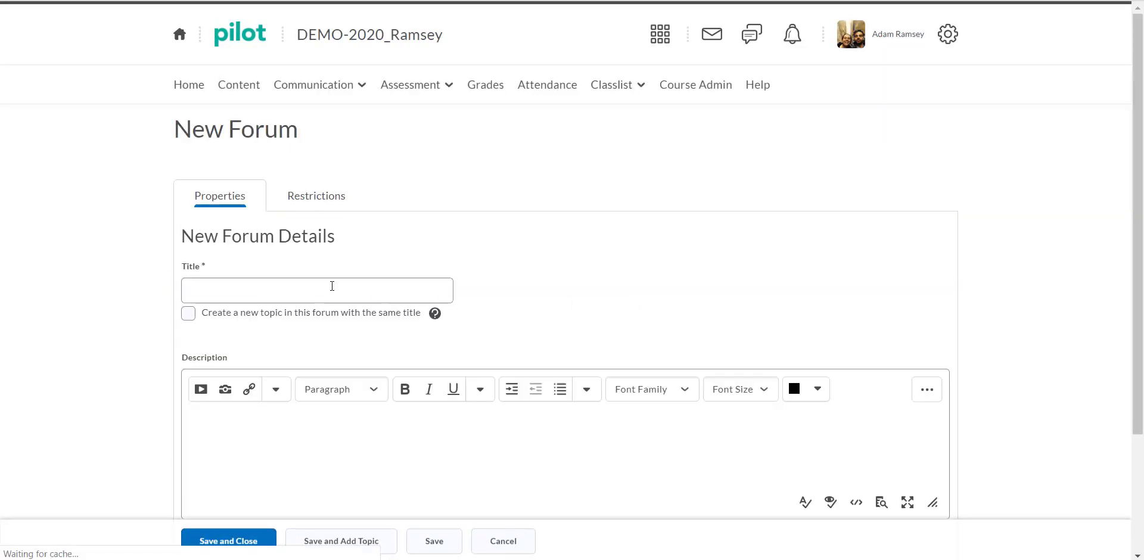
- Try to open the untitled forum's restriction settings, and return to its properties
left_click(323, 285)
scroll(323, 286, "down", 3)
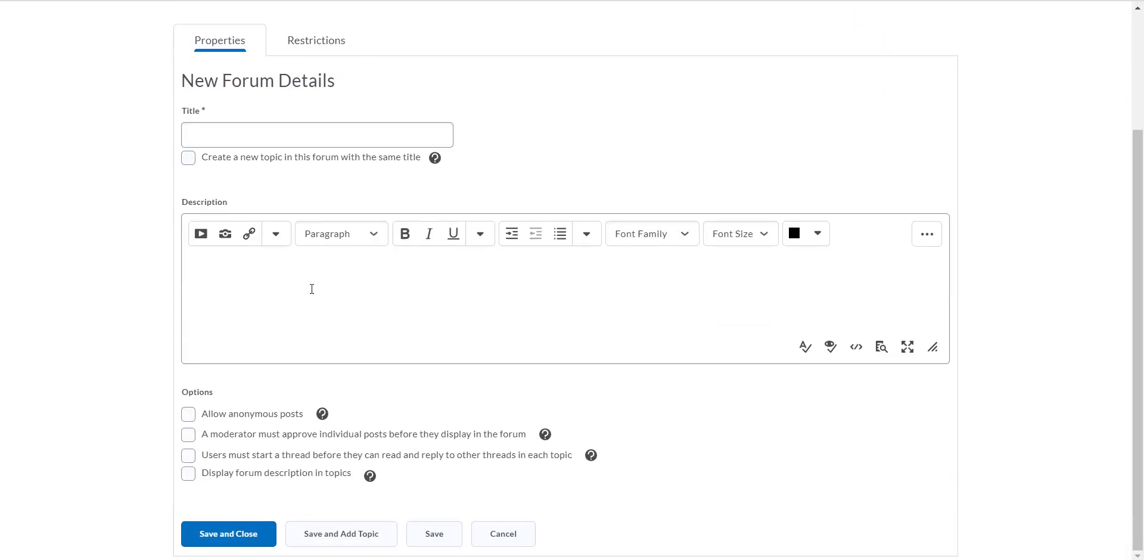
left_click(298, 44)
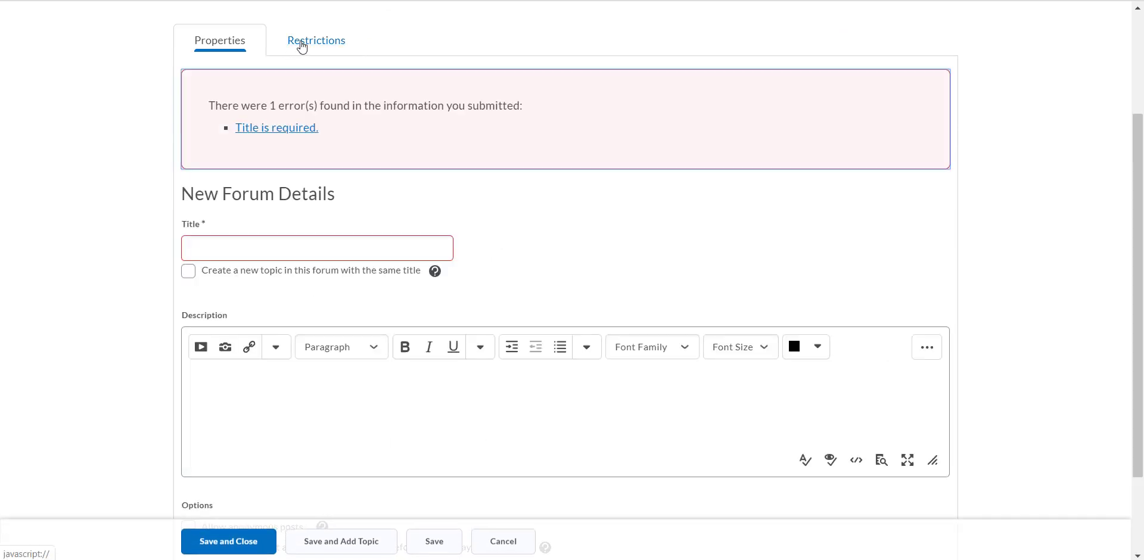
left_click(220, 51)
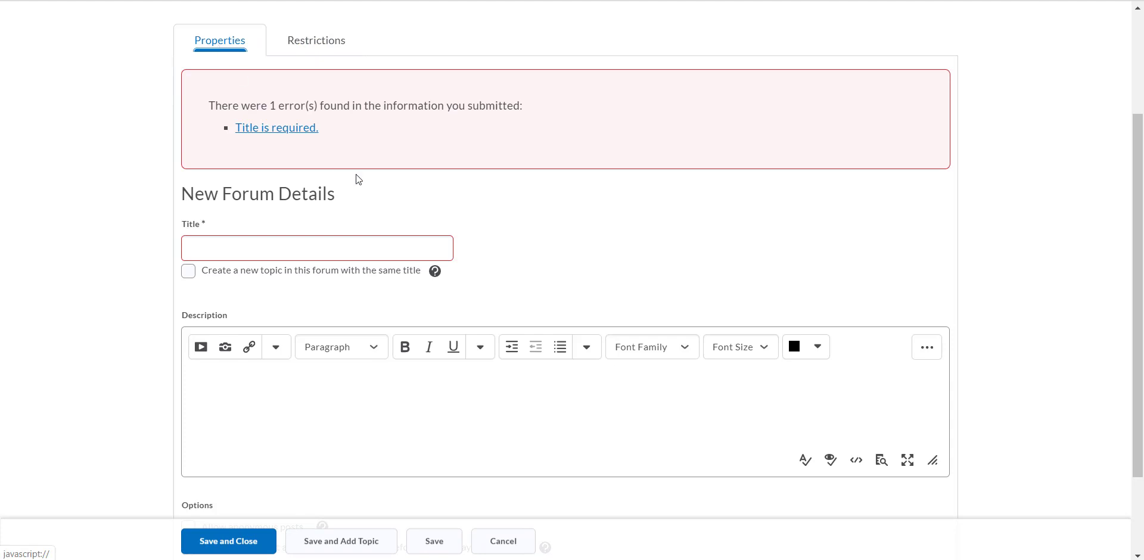
- Title the new forum "Week 1 Discussion Groups", then save and close it
scroll(437, 233, "down", 2)
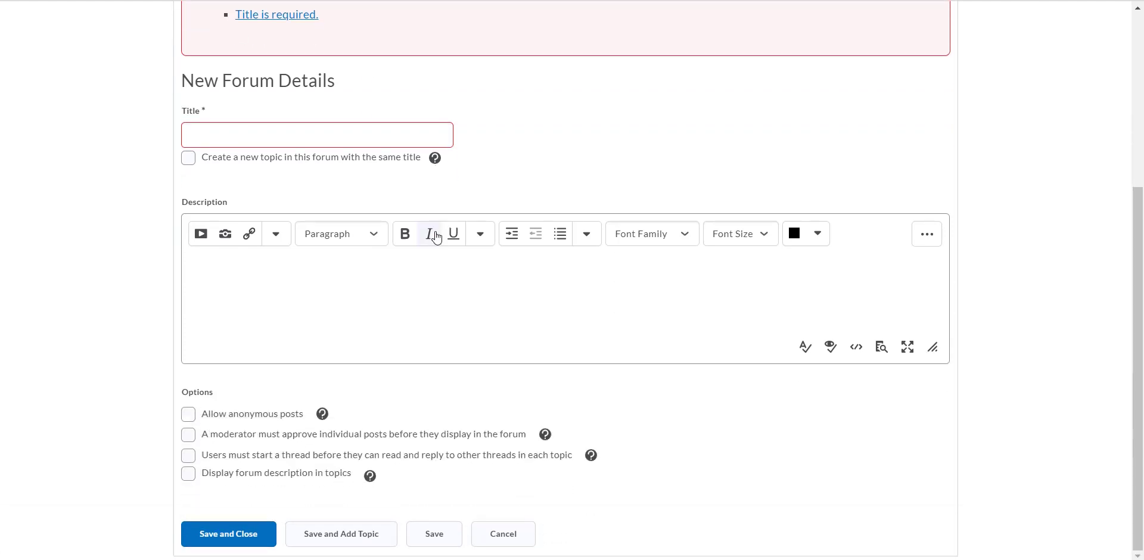
left_click(255, 128)
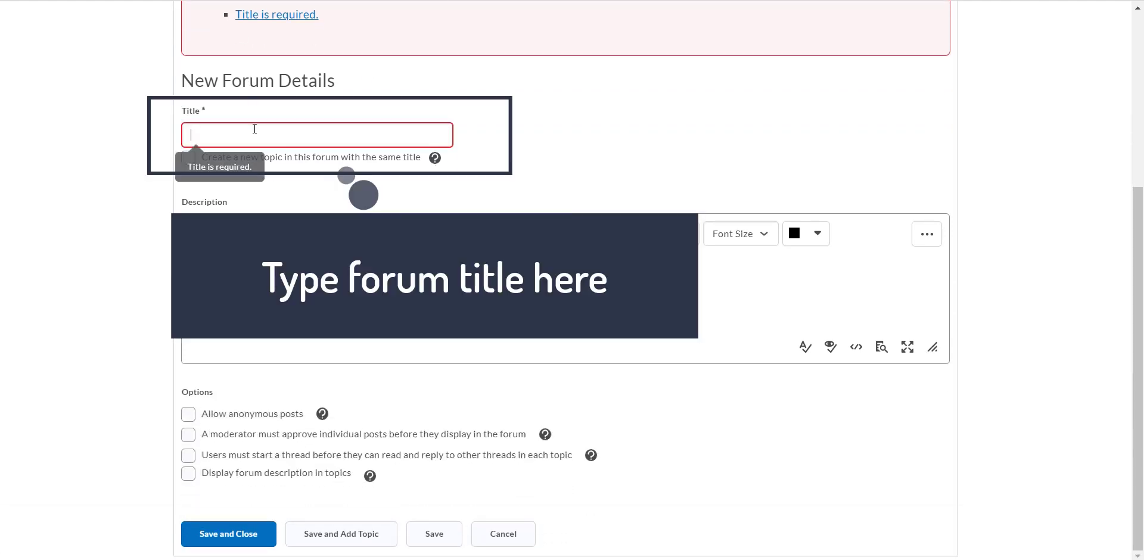
type("Wee")
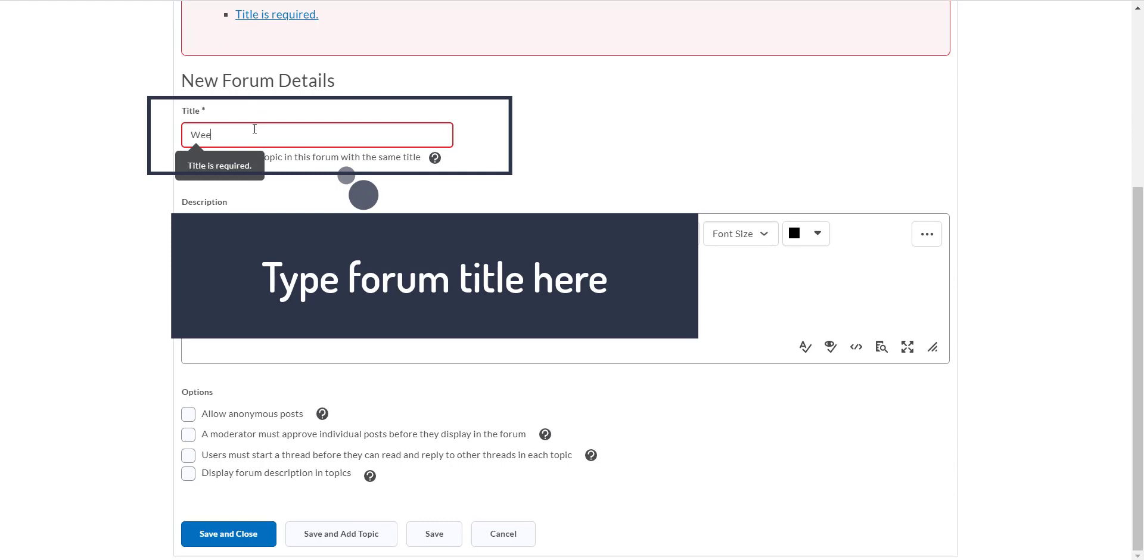
type("k 1 Discu")
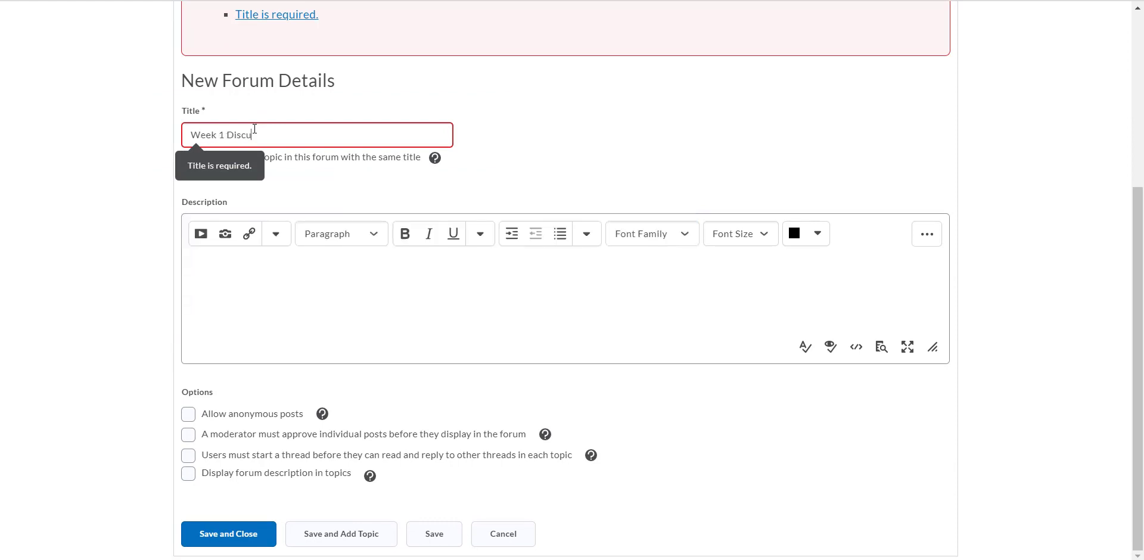
type("ssion Groups")
left_click(534, 184)
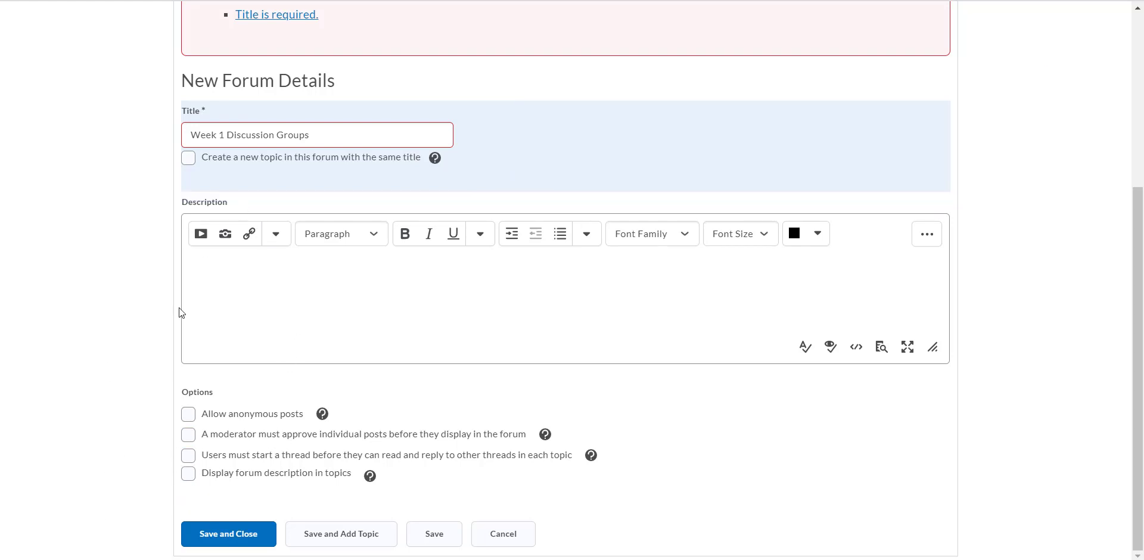
left_click(224, 534)
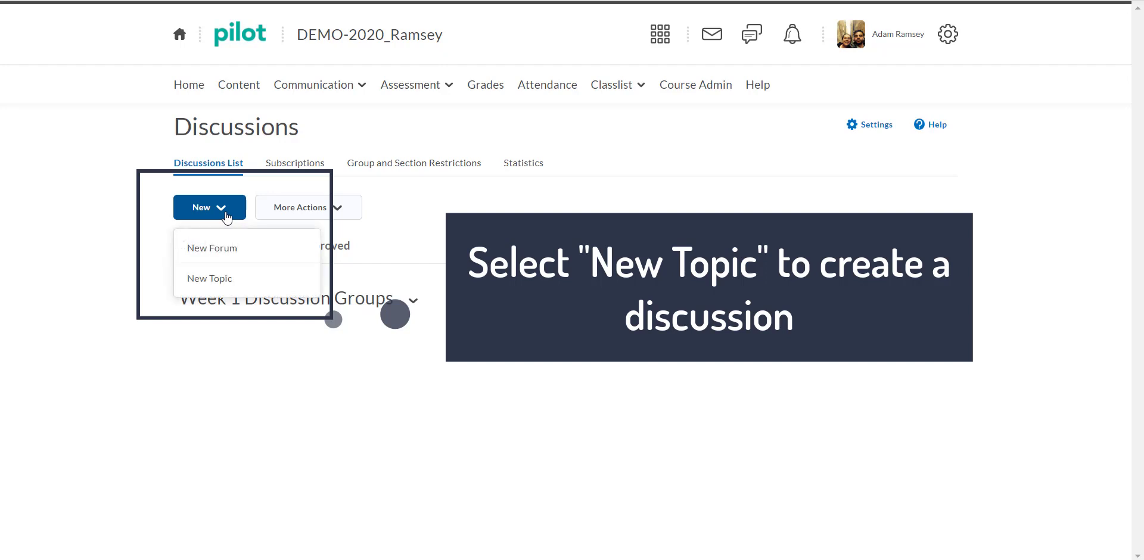
- Start a new discussion topic and place it in the "Week 1 Discussion Groups" forum
left_click(231, 290)
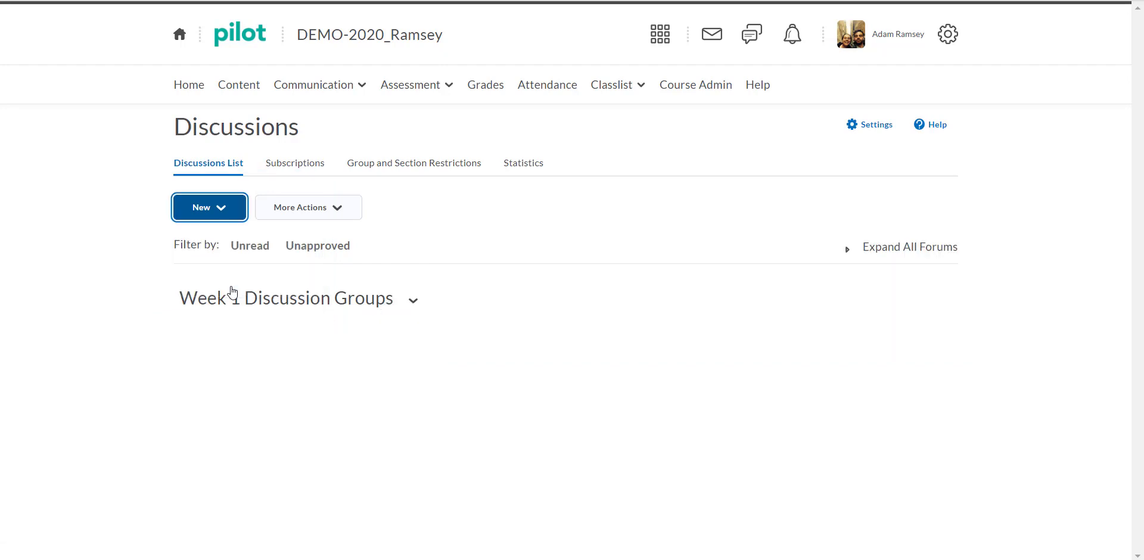
scroll(232, 286, "down", 2)
scroll(232, 287, "down", 2)
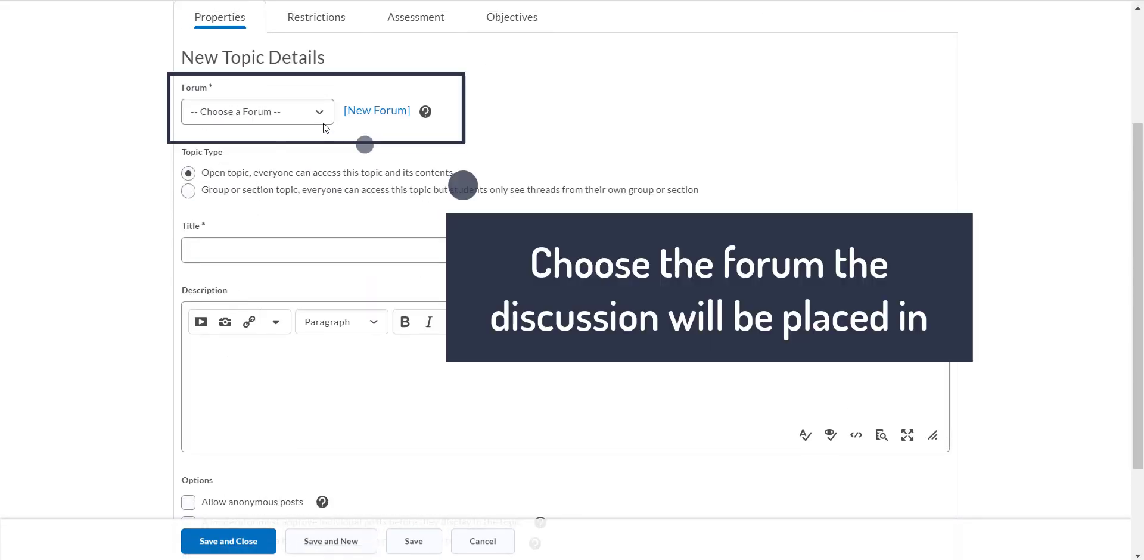
left_click(324, 114)
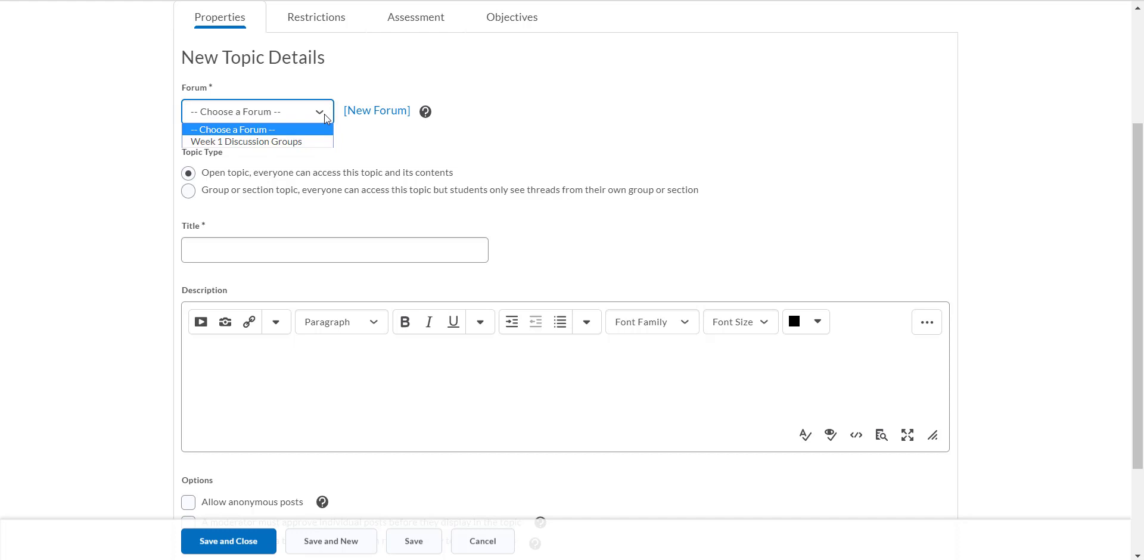
left_click(311, 141)
- Title the topic "Group 1", save it and start another new topic
left_click(326, 254)
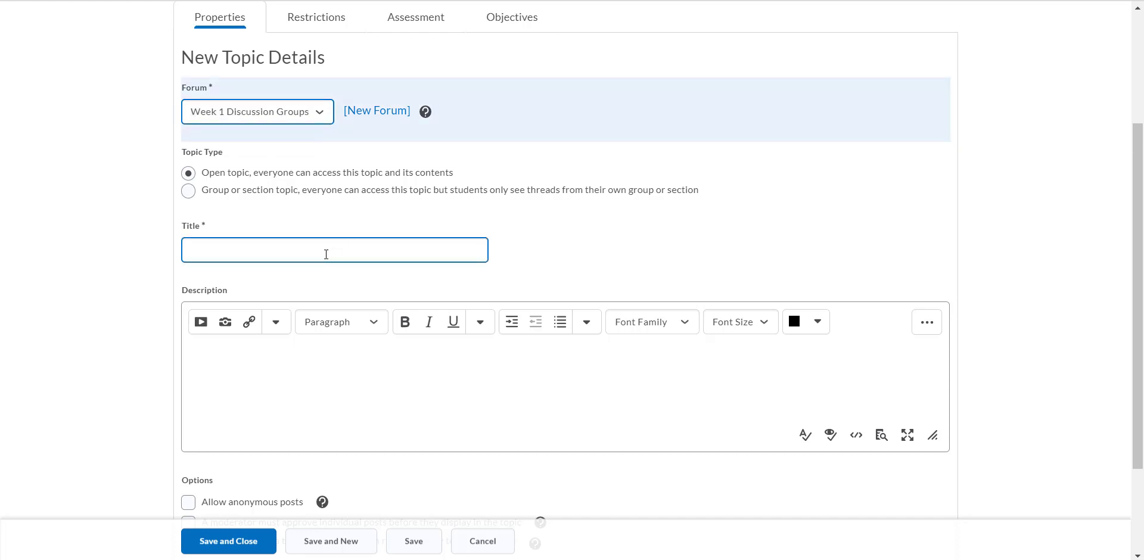
scroll(618, 202, "down", 1)
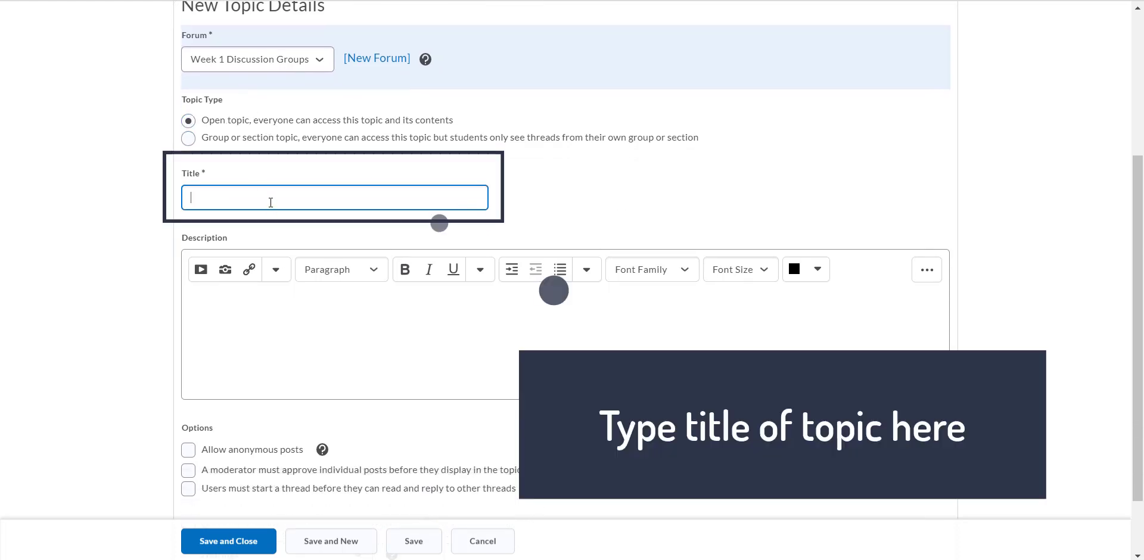
type("Group 1")
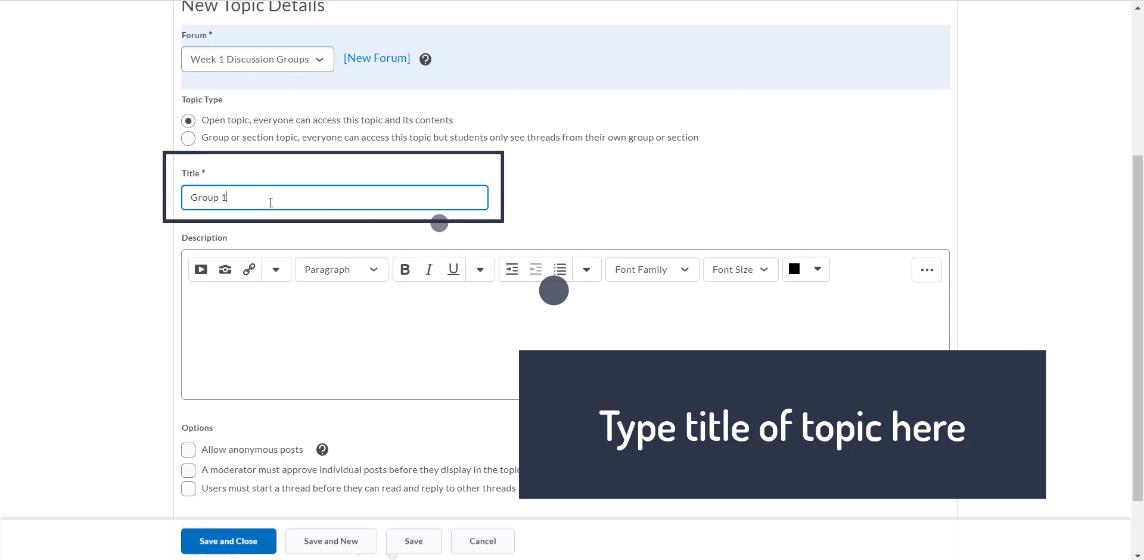
scroll(269, 202, "down", 2)
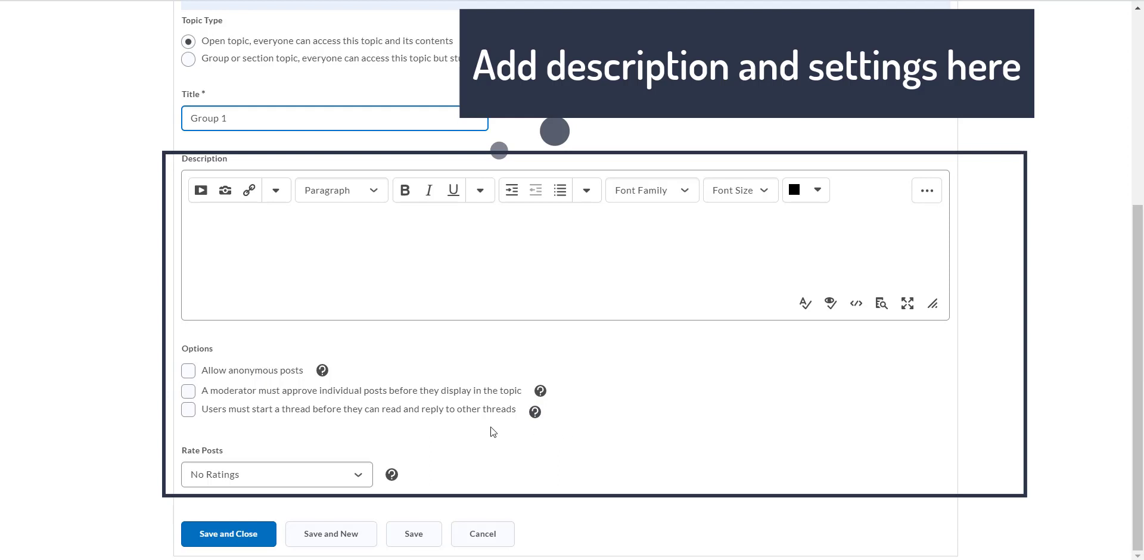
scroll(302, 176, "up", 3)
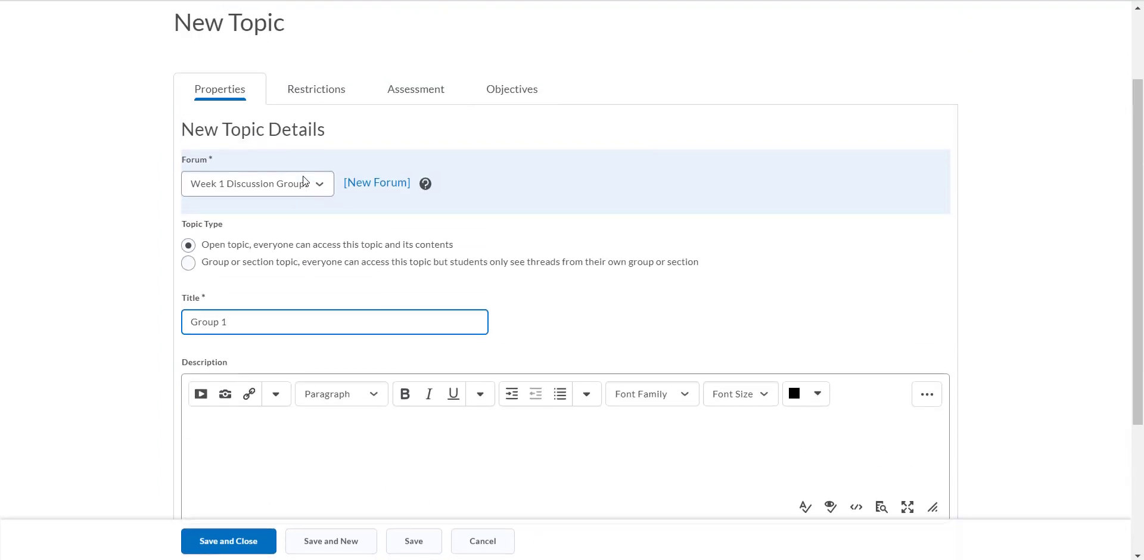
scroll(302, 176, "down", 3)
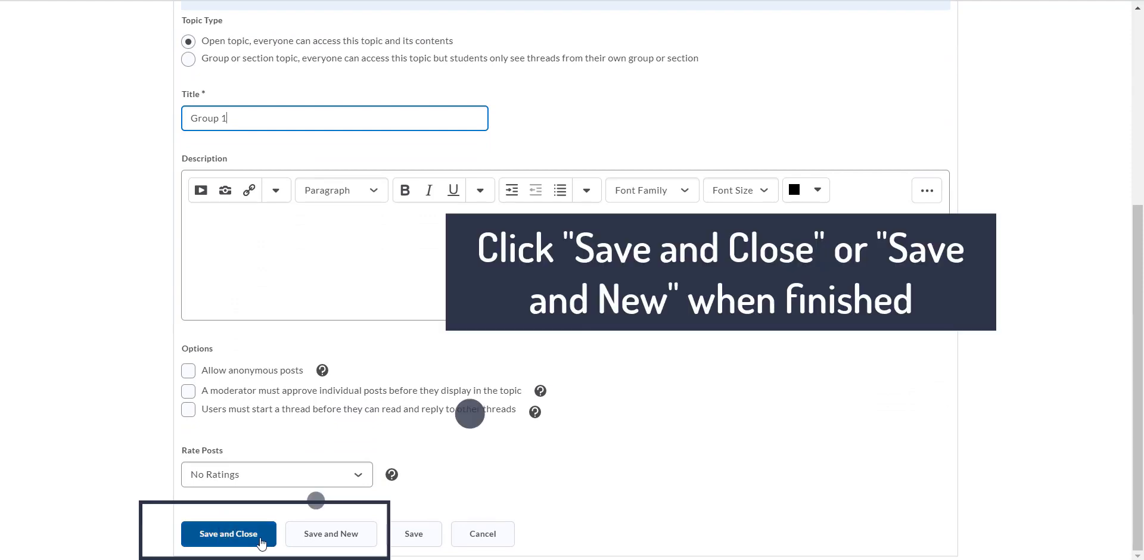
left_click(334, 541)
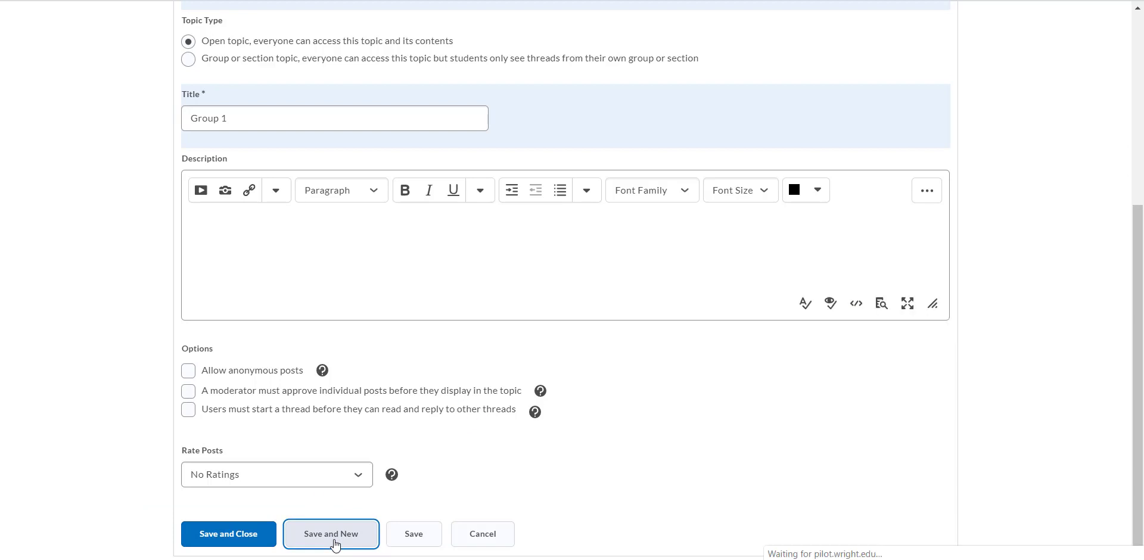
- Title the second topic "Group 2", save it and start another new topic
scroll(352, 406, "down", 2)
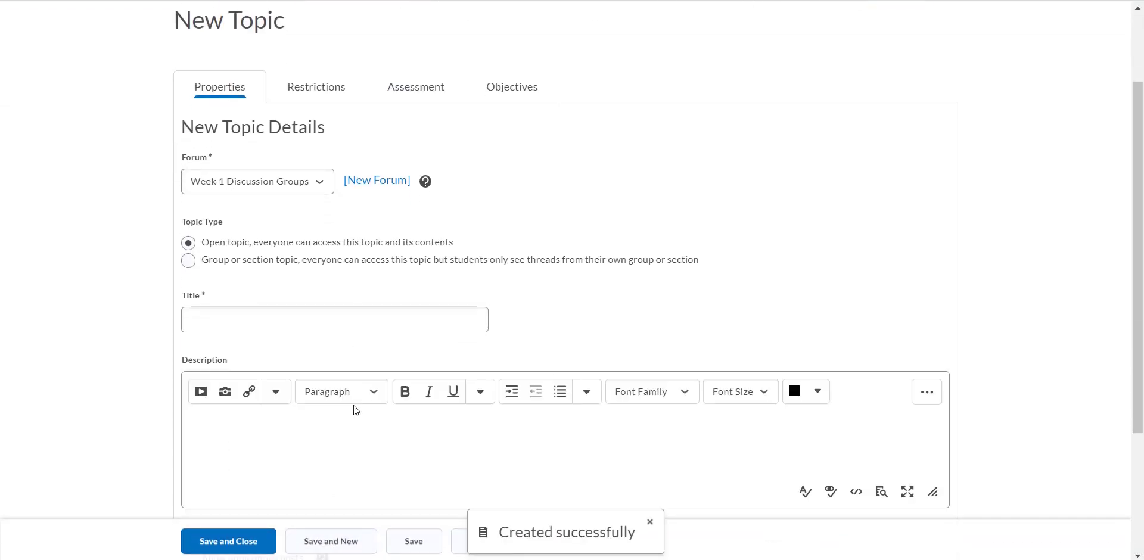
left_click(326, 326)
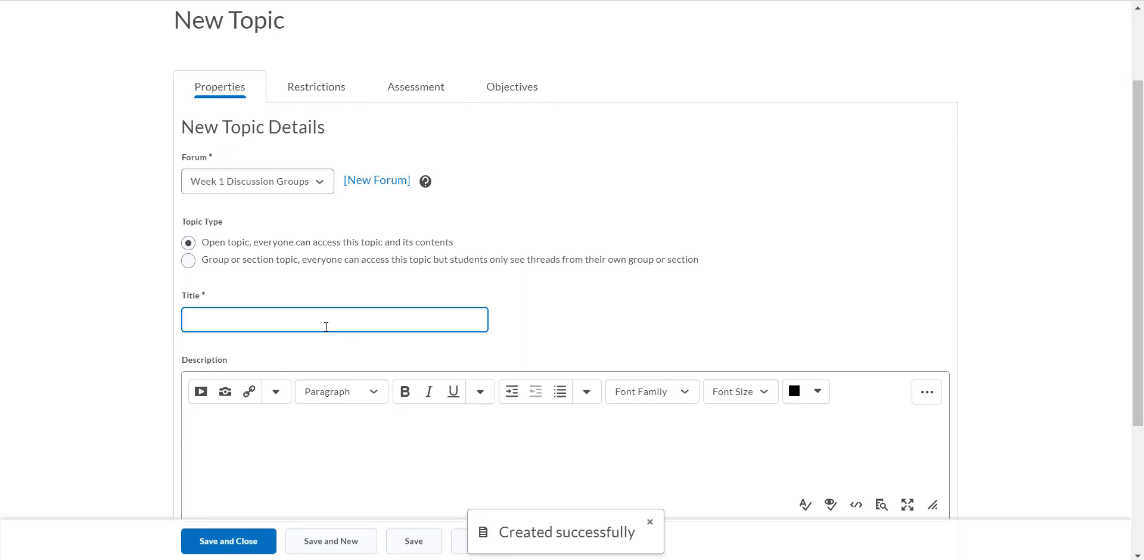
scroll(326, 327, "down", 3)
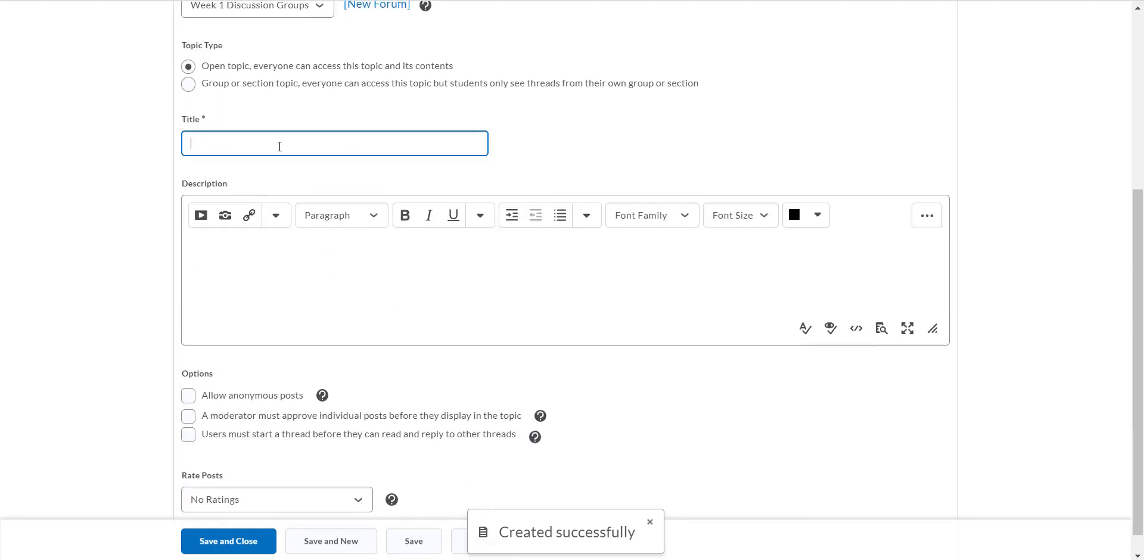
type("Grou")
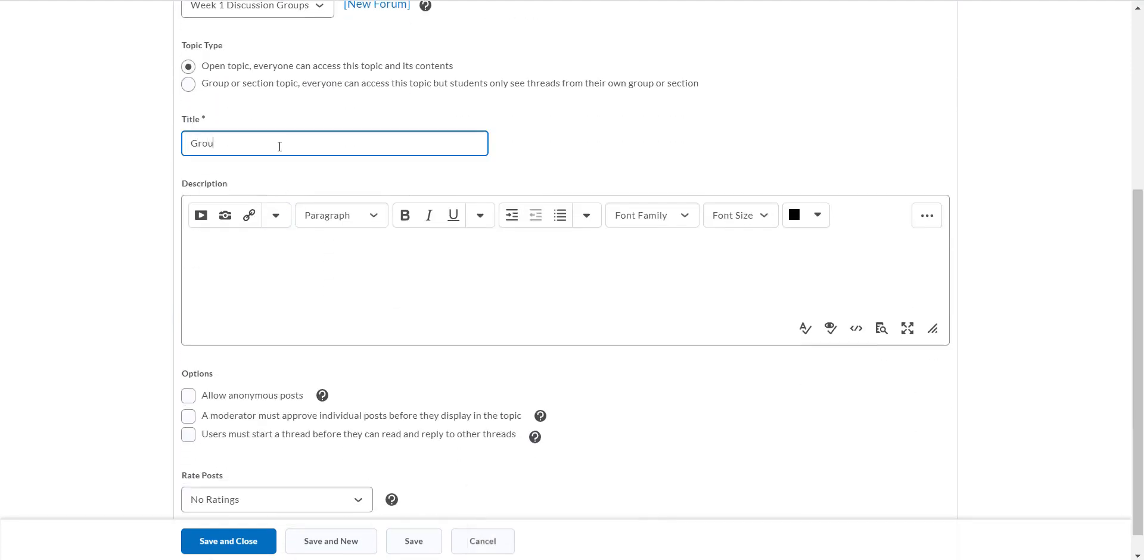
type("p 2")
scroll(278, 147, "down", 1)
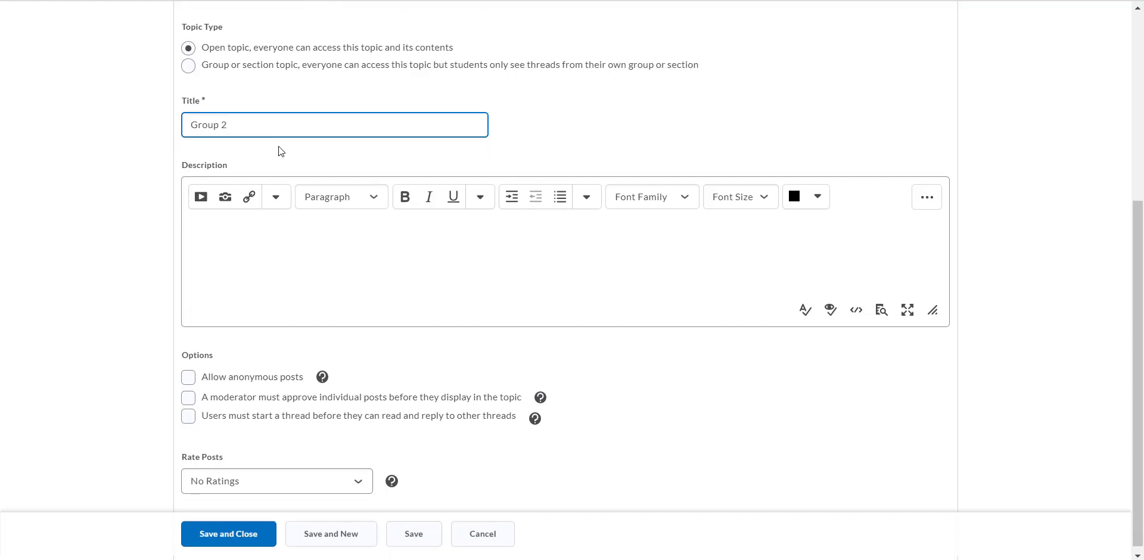
left_click(347, 534)
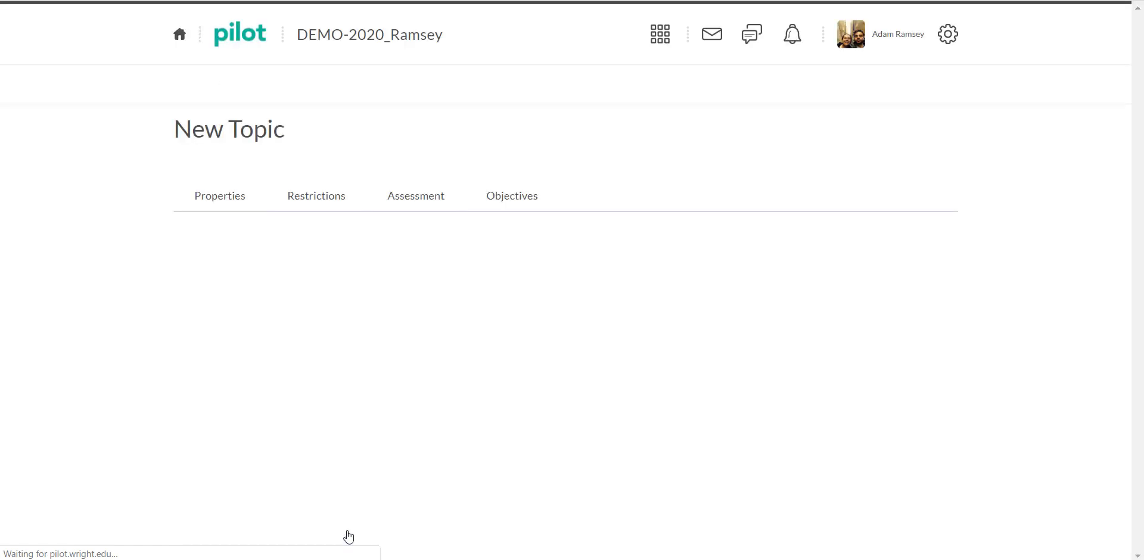
- Title the third topic "Group 3", save it and start another new topic
scroll(300, 287, "down", 4)
left_click(260, 162)
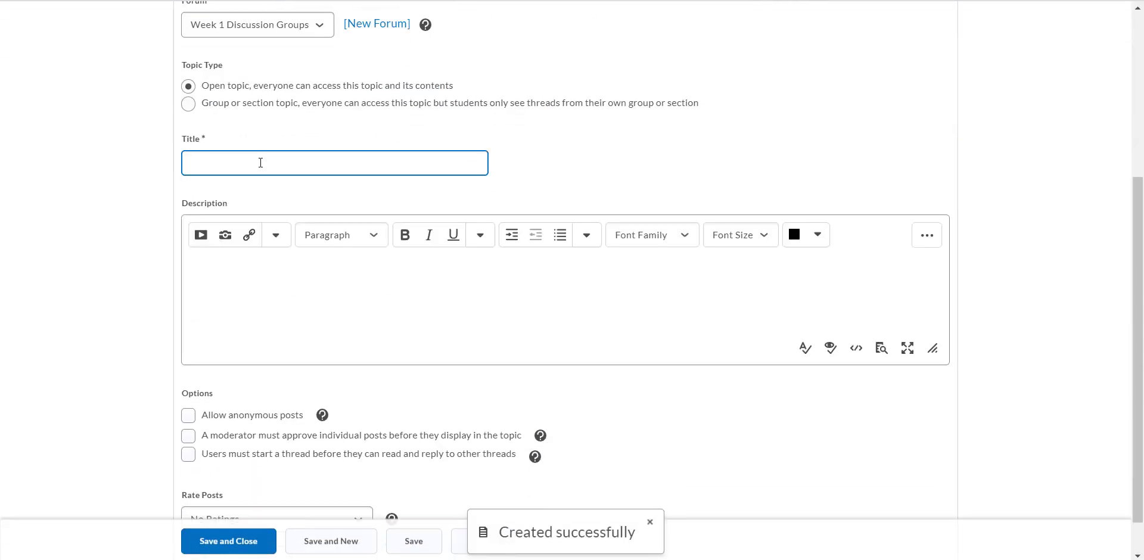
type("Group 3")
scroll(260, 163, "down", 2)
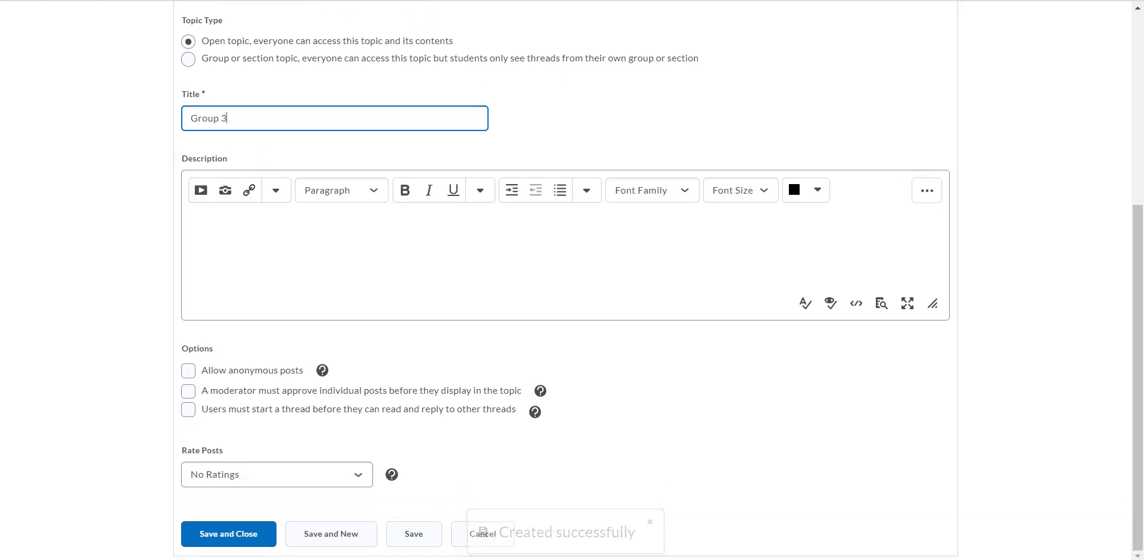
left_click(355, 544)
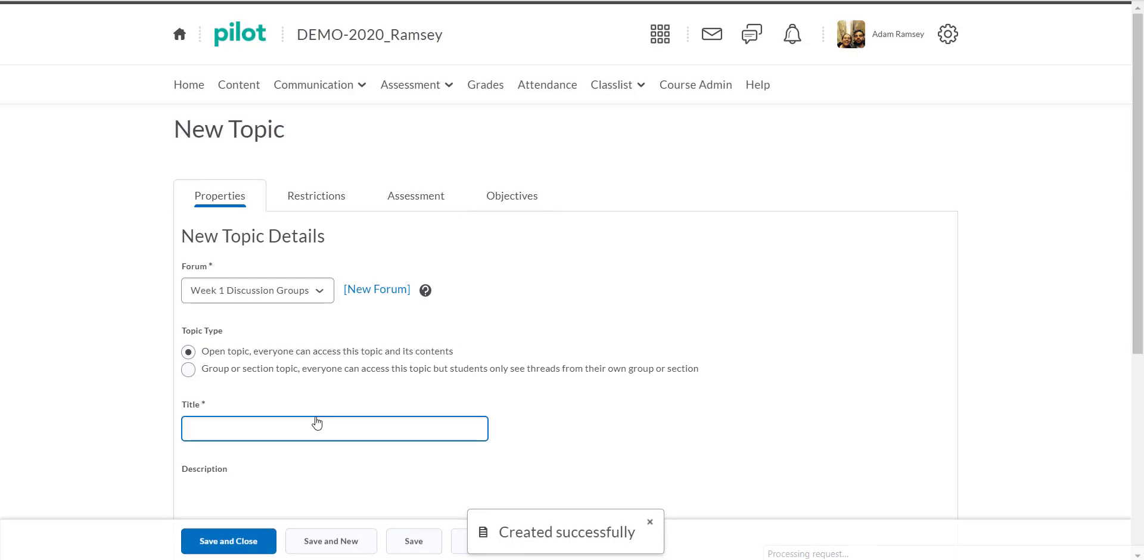
- Title the fourth topic "Group 4", save it and start another new topic
scroll(288, 360, "down", 2)
left_click(256, 190)
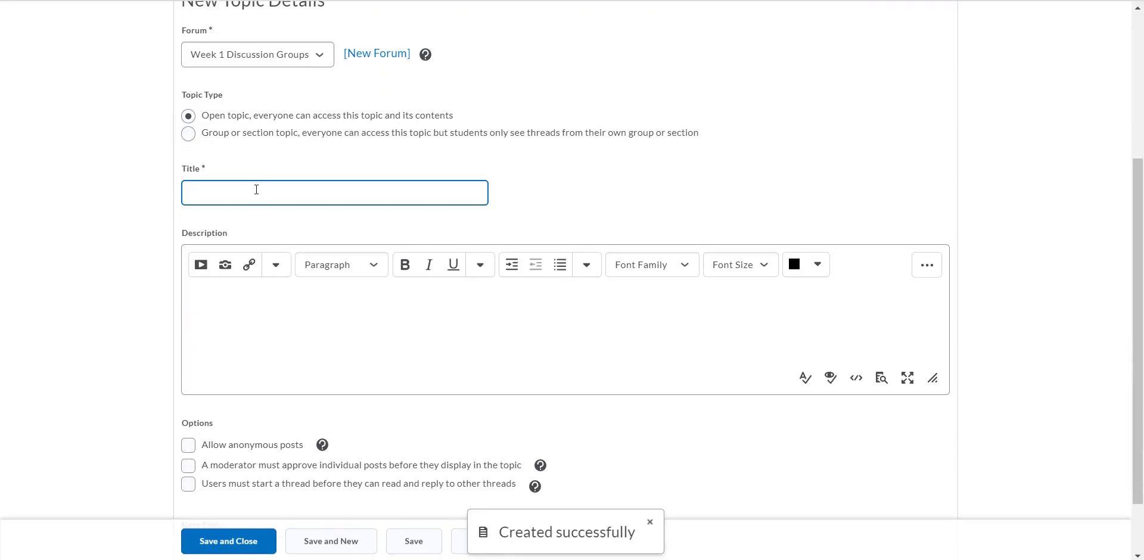
type("Group 4")
scroll(256, 190, "down", 1)
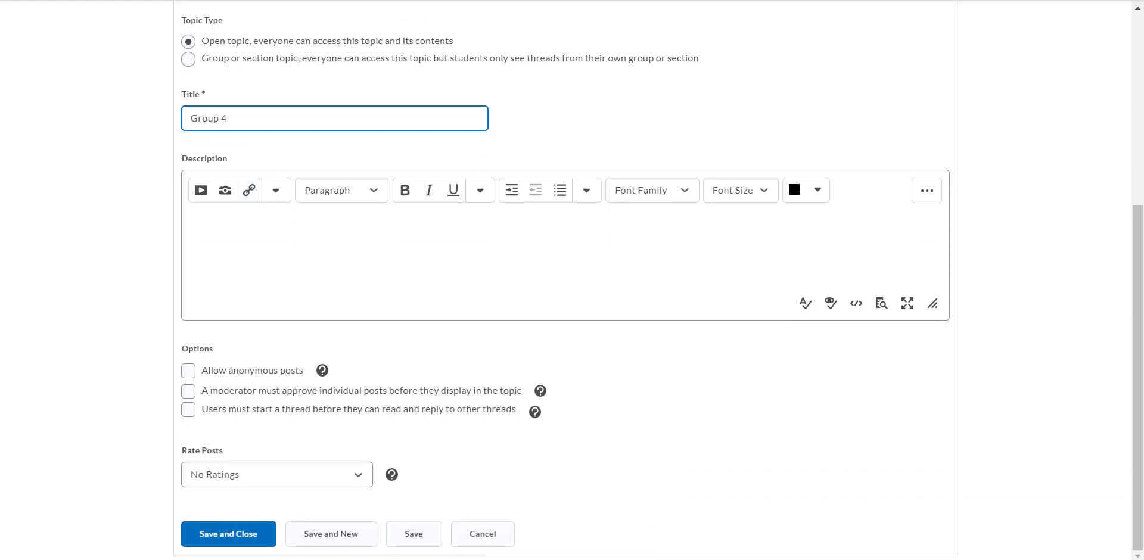
left_click(334, 540)
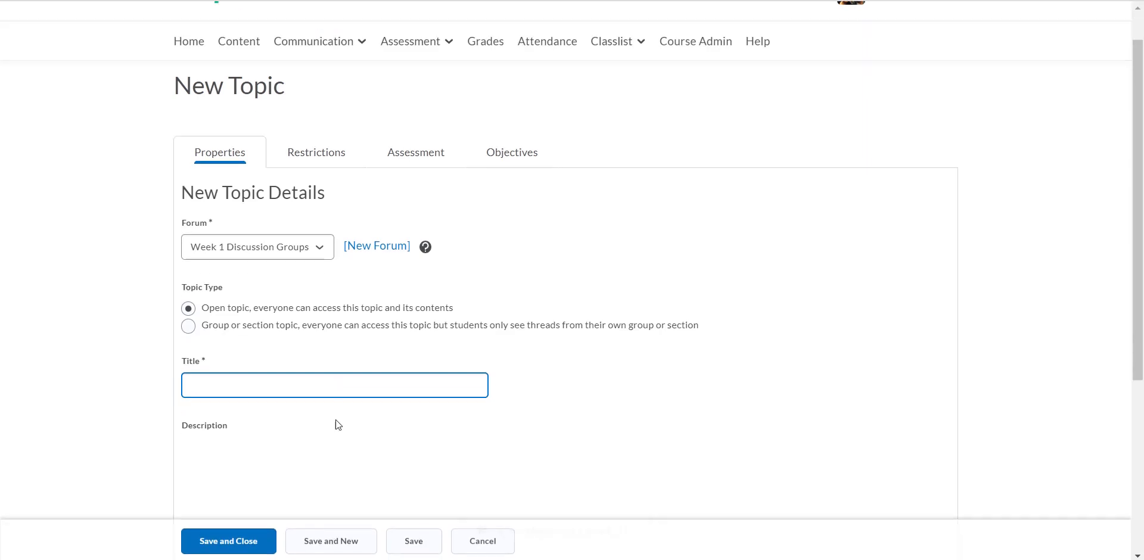
- Title the fifth topic "Group 5", save it and return to the discussions list
scroll(334, 420, "down", 4)
left_click(288, 119)
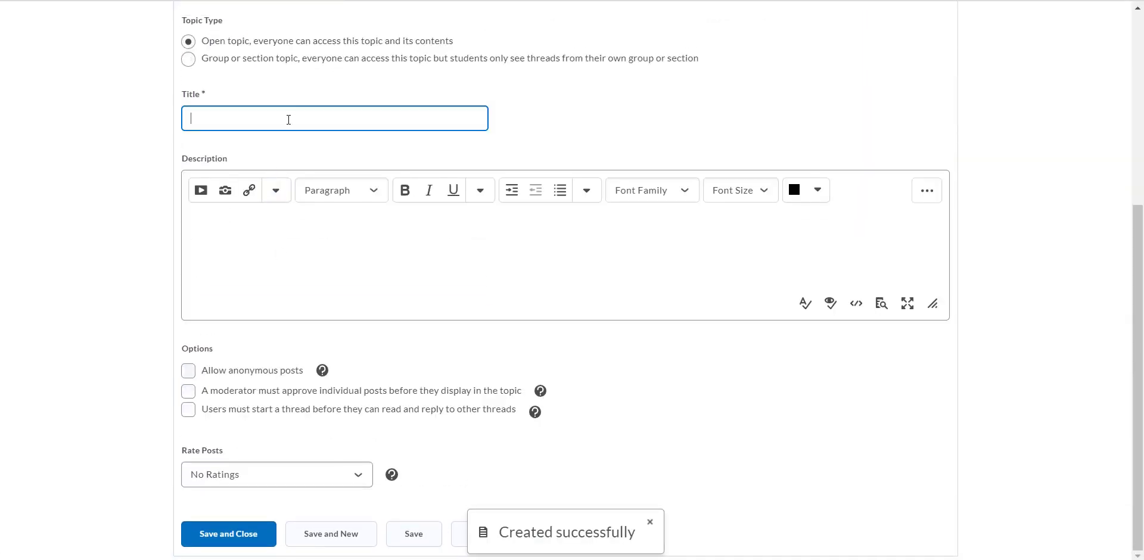
type("Group 5")
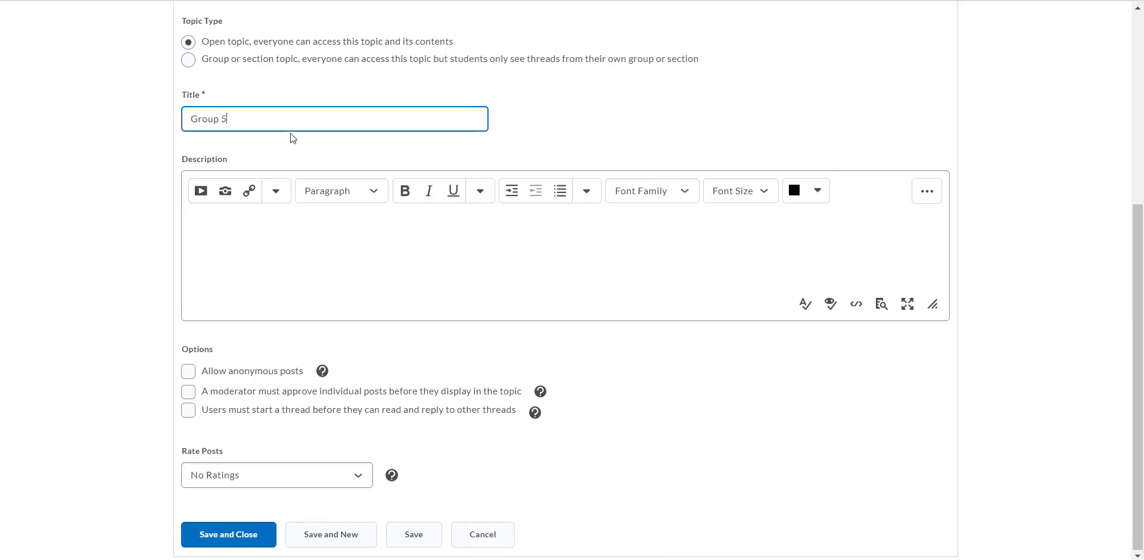
scroll(291, 134, "up", 3)
scroll(291, 133, "down", 3)
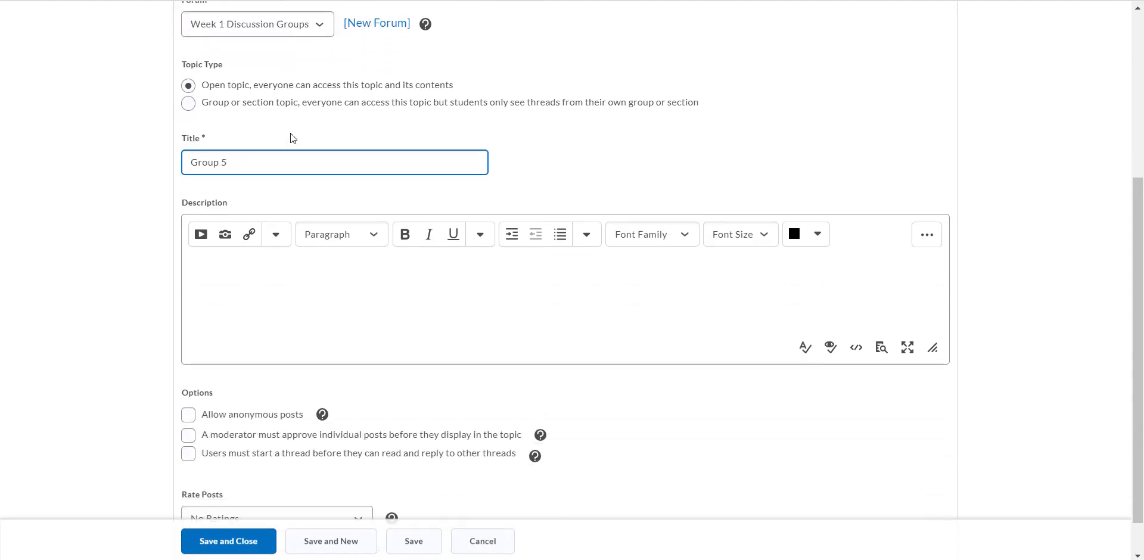
left_click(233, 534)
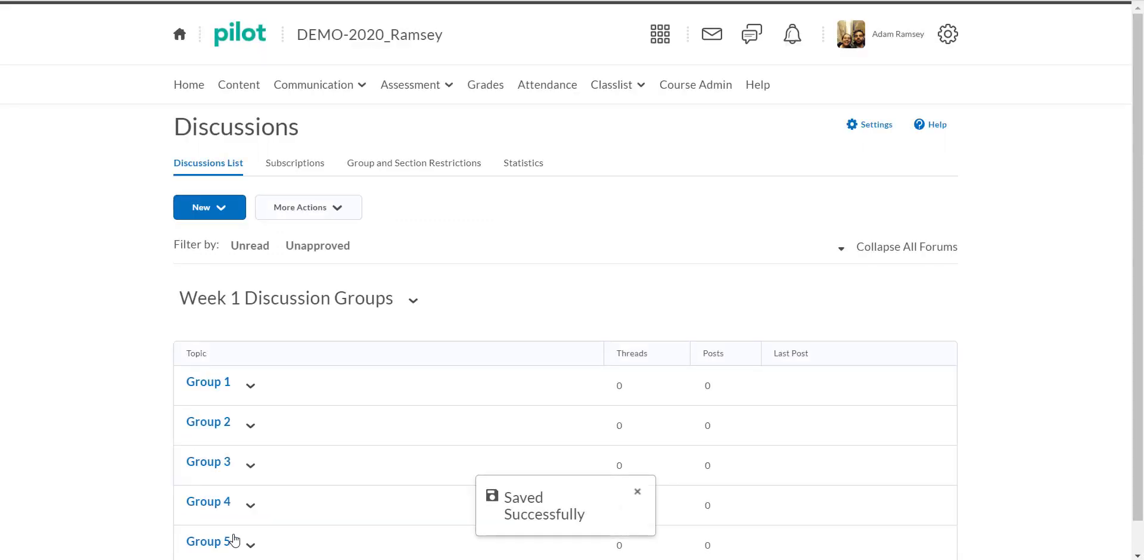
- Show the additional actions available for the forums and topics in the discussions list
scroll(233, 540, "down", 1)
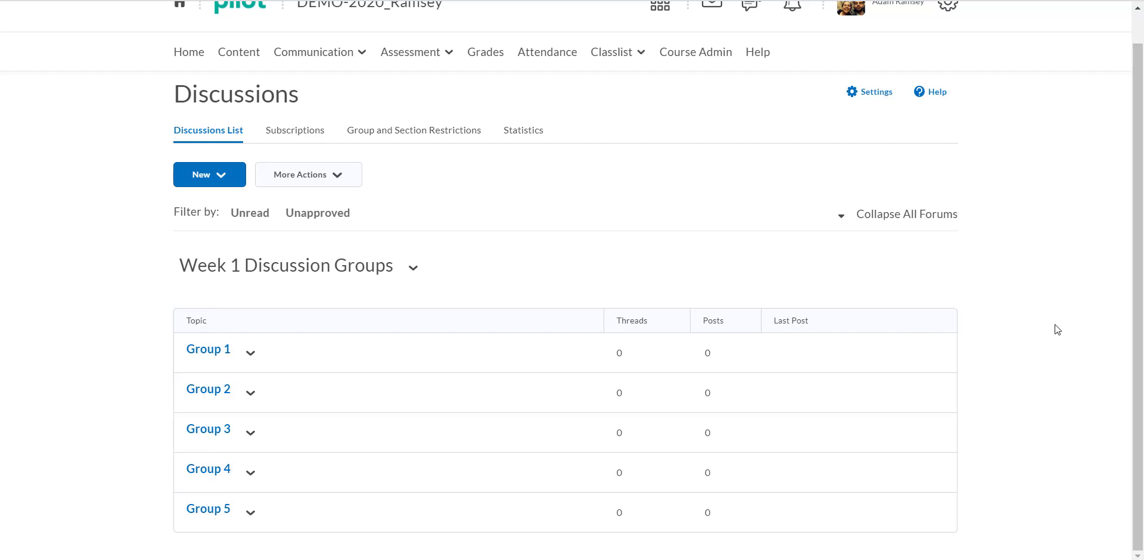
left_click(337, 175)
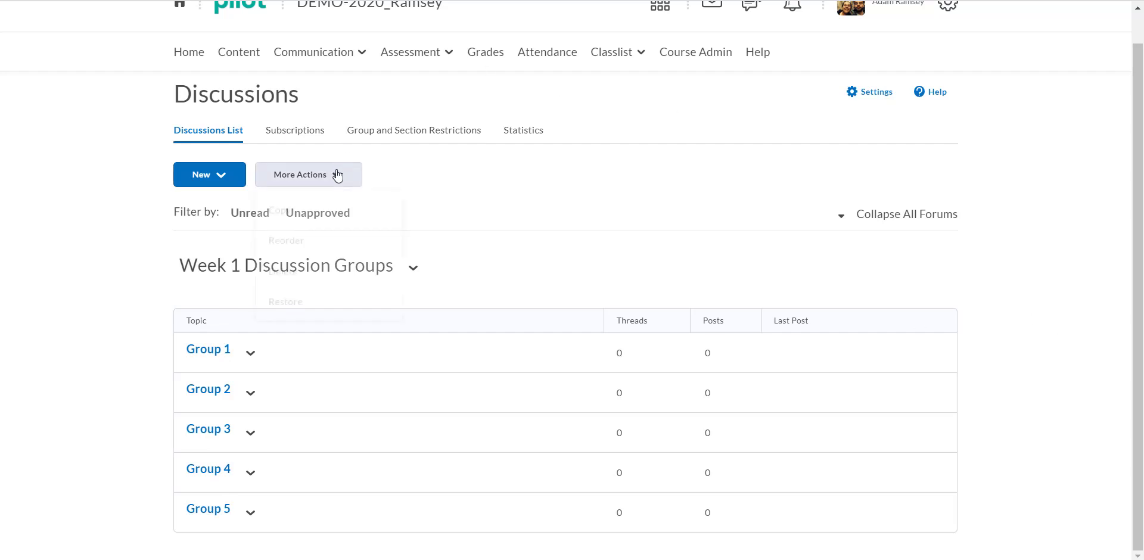